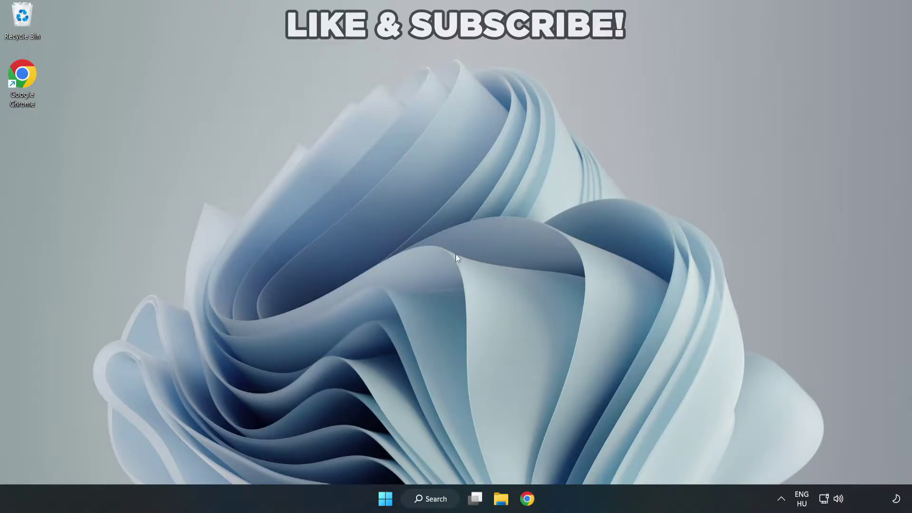
- Search Windows for 'device manager' and launch Device Manager from the best match
click(435, 501)
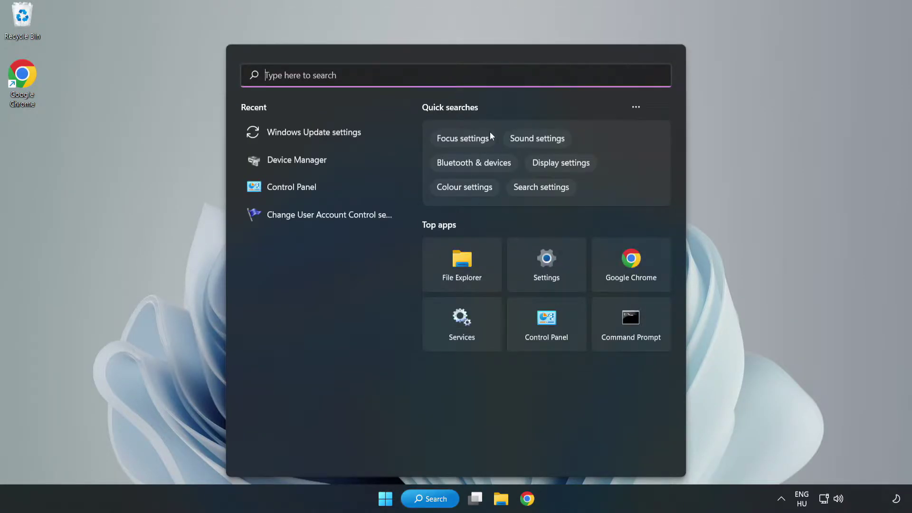
text(device m)
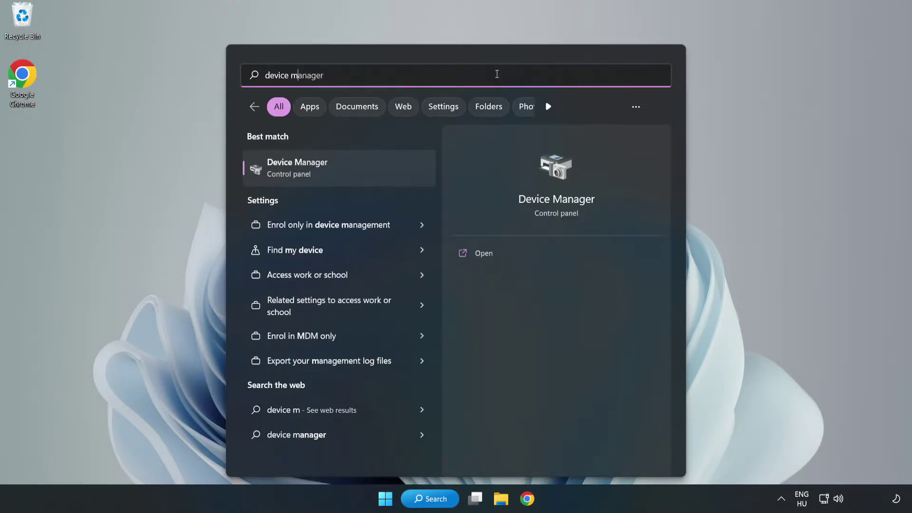
text(anager)
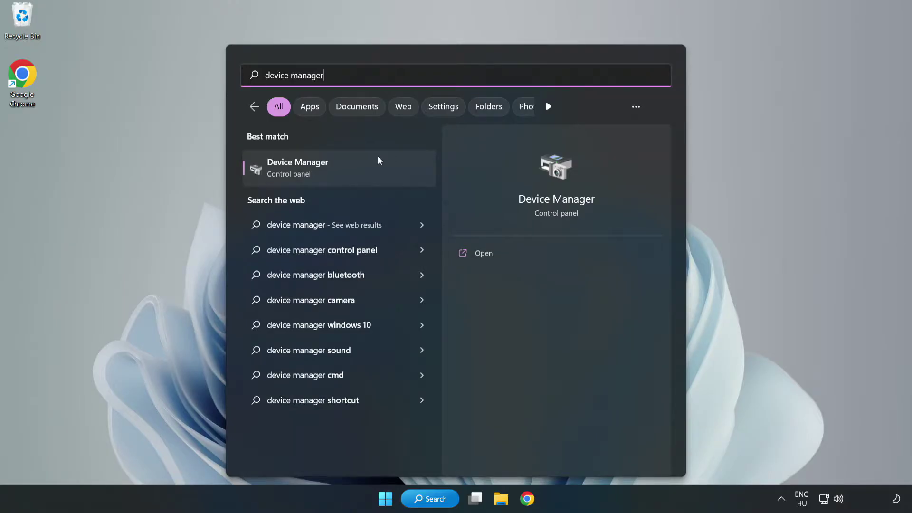
click(340, 177)
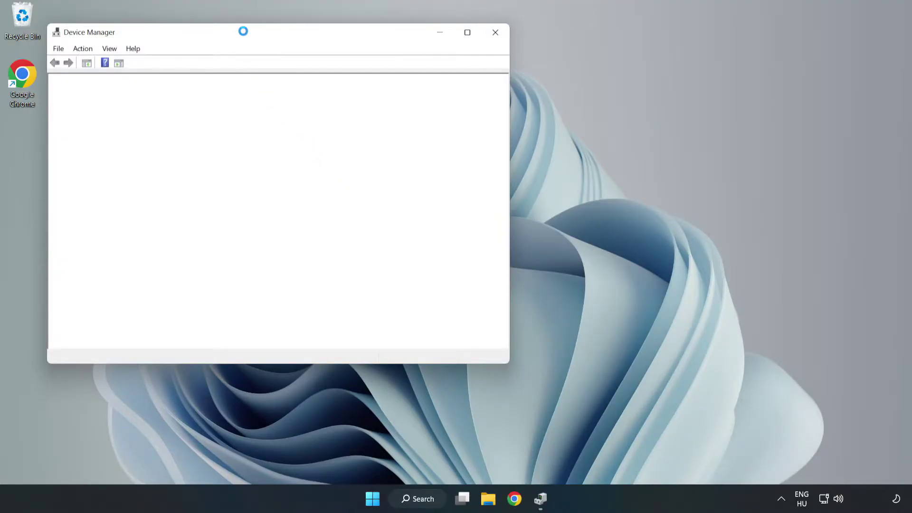
- Search automatically for a newer VMware SVGA 3D driver, dismiss the result, and close Device Manager
drag(244, 33, 407, 81)
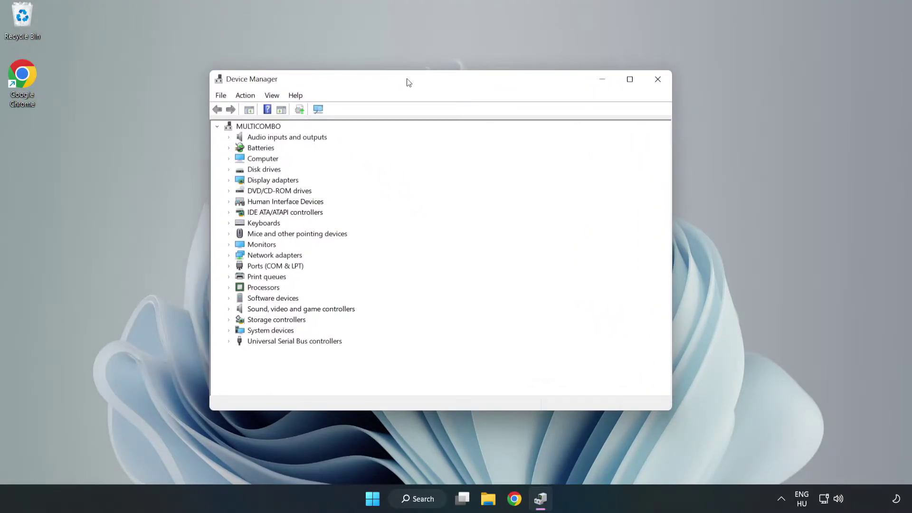
click(243, 182)
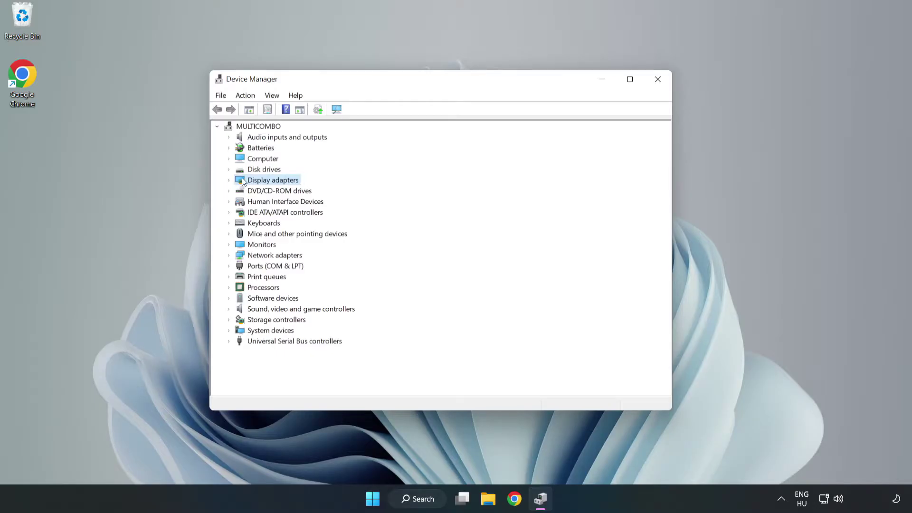
click(229, 182)
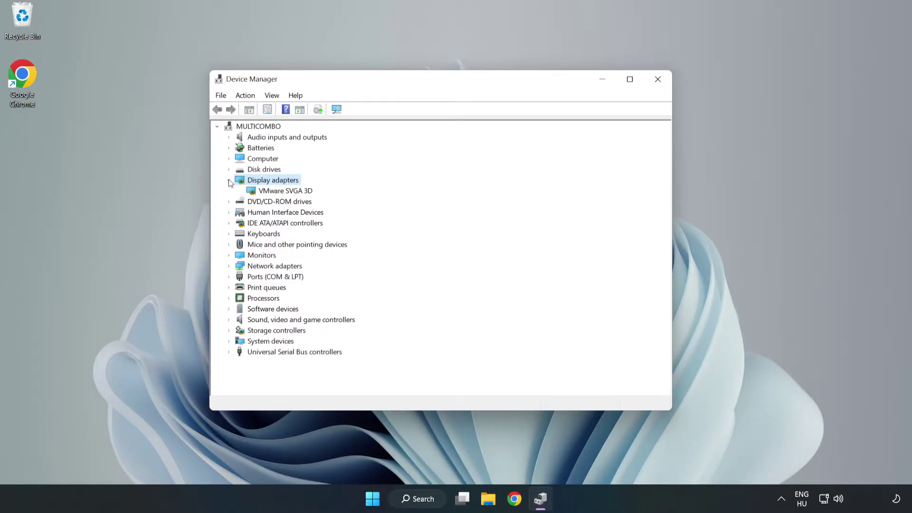
click(256, 193)
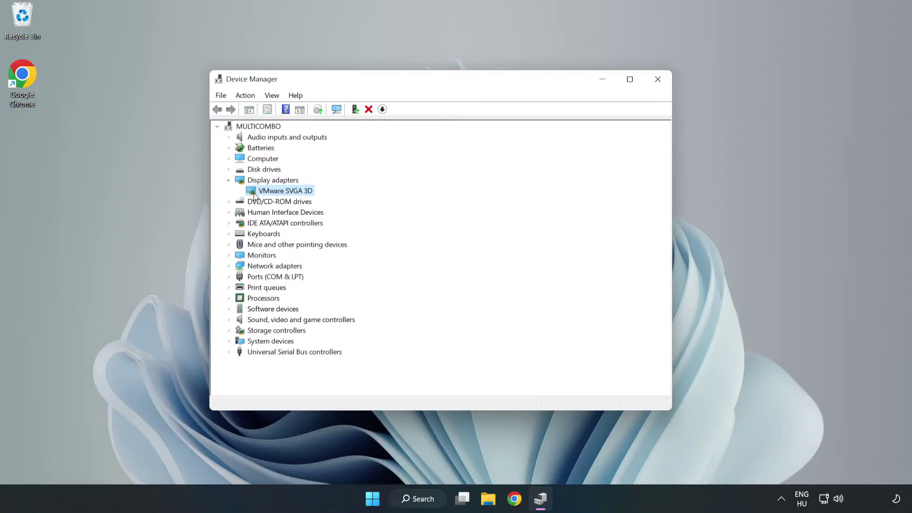
right_click(283, 193)
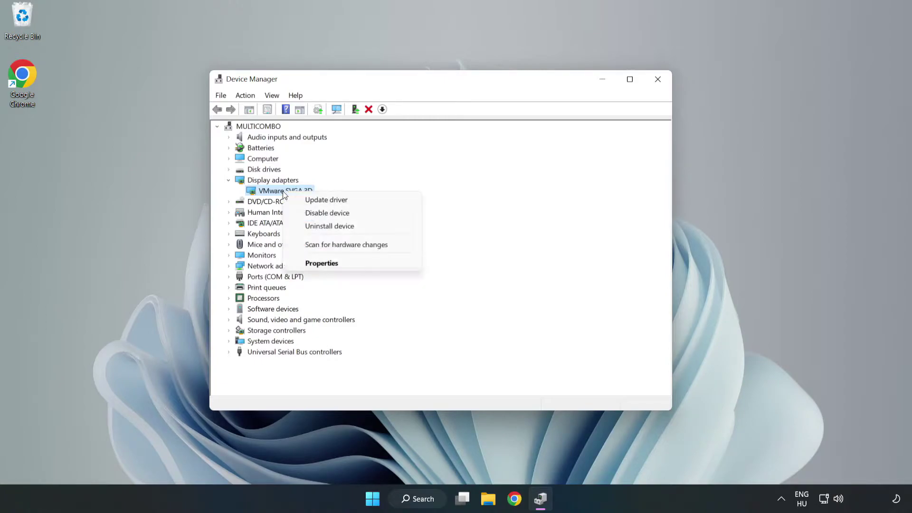
click(353, 204)
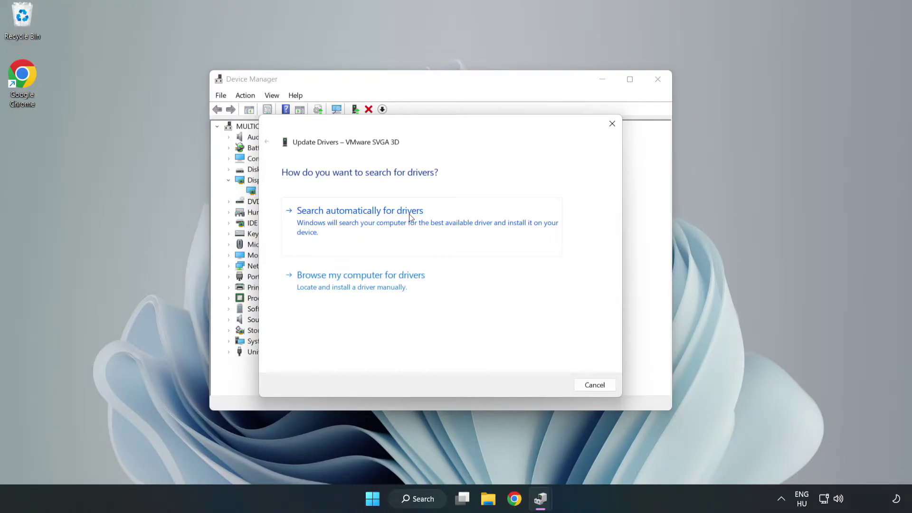
click(361, 219)
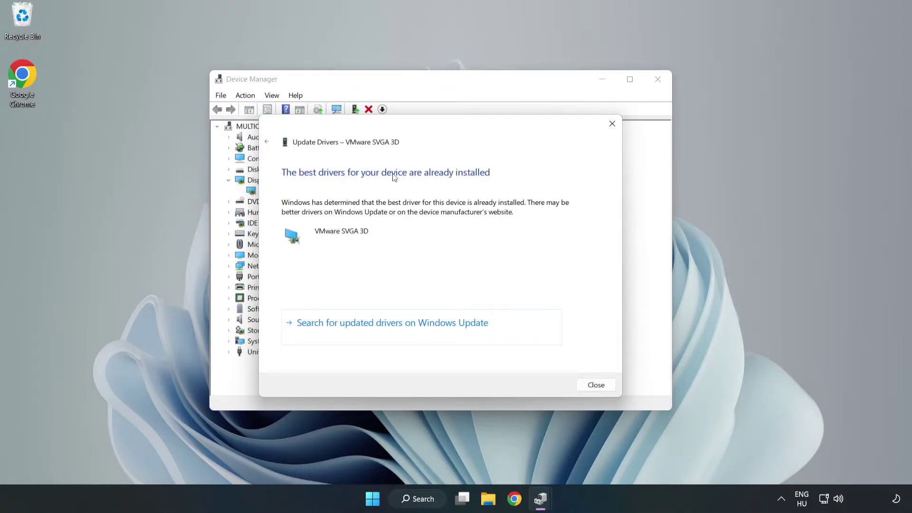
click(597, 386)
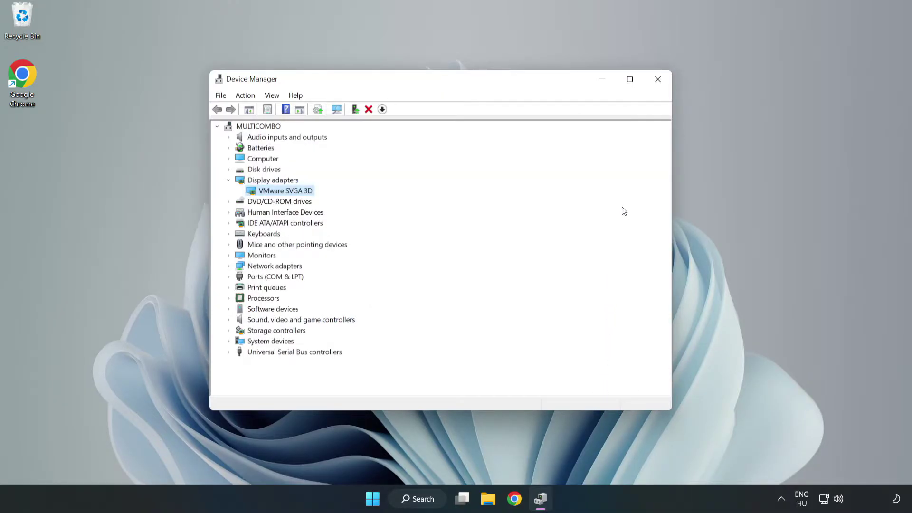
click(658, 84)
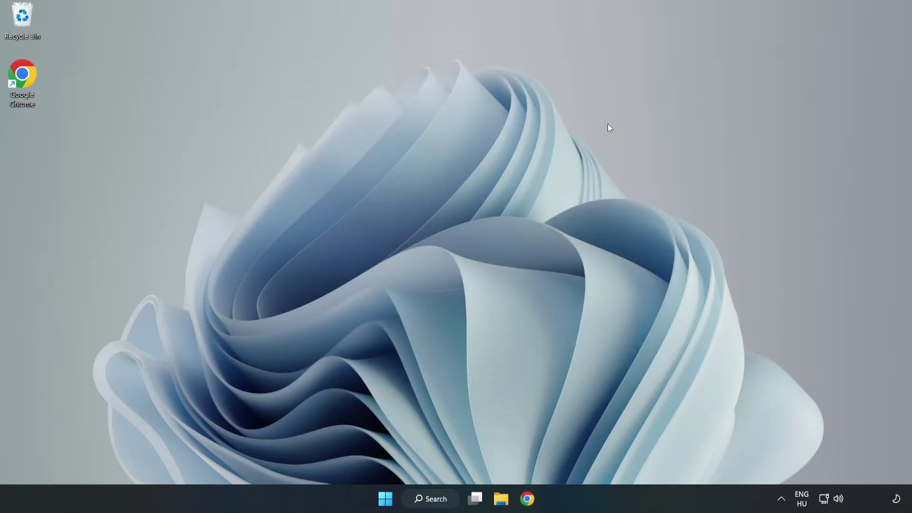
- Open Windows Update settings via an 'updates' search, maximize the window, and check for updates
click(433, 498)
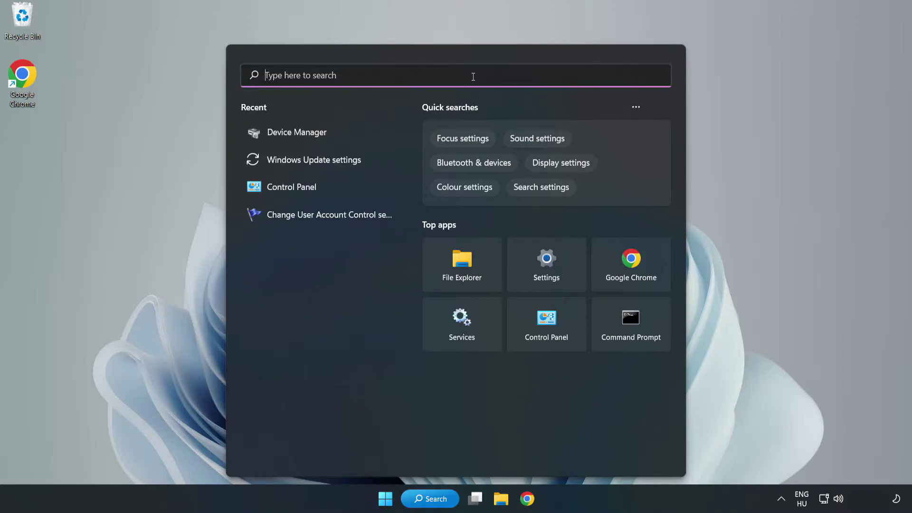
text(updates)
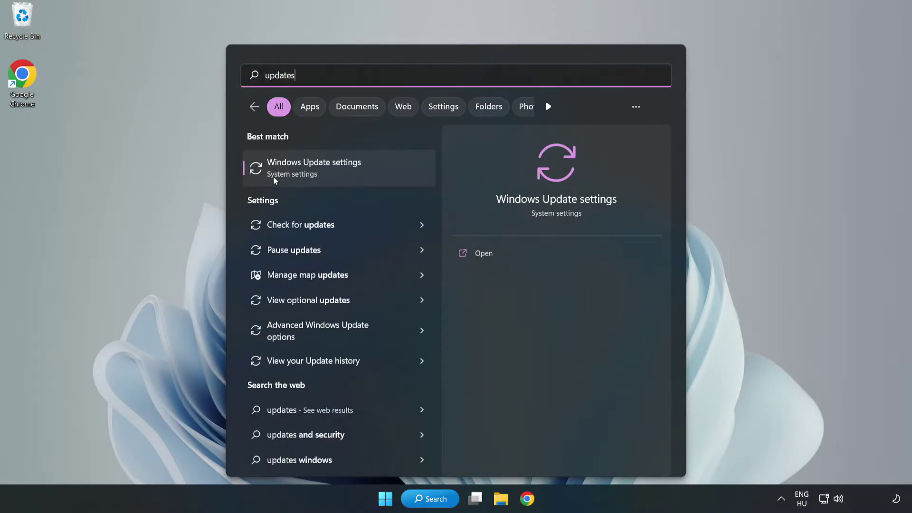
click(326, 173)
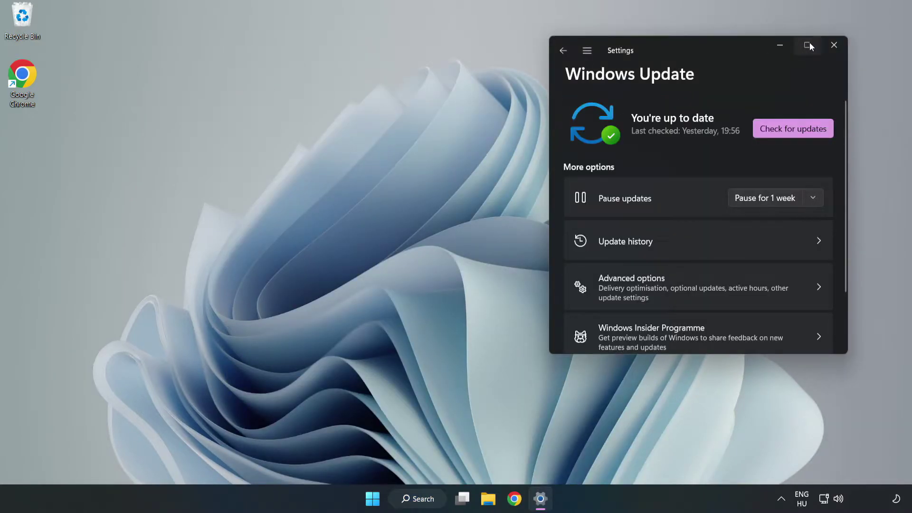
click(807, 45)
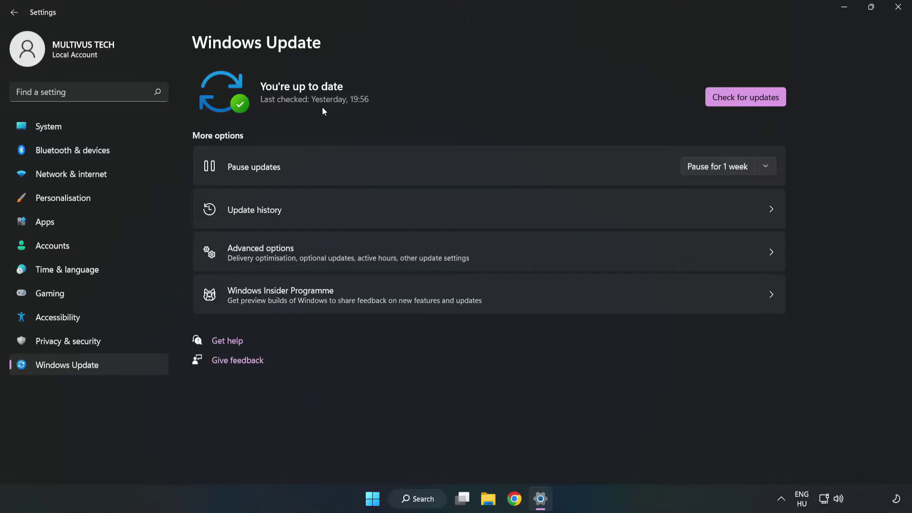
click(749, 98)
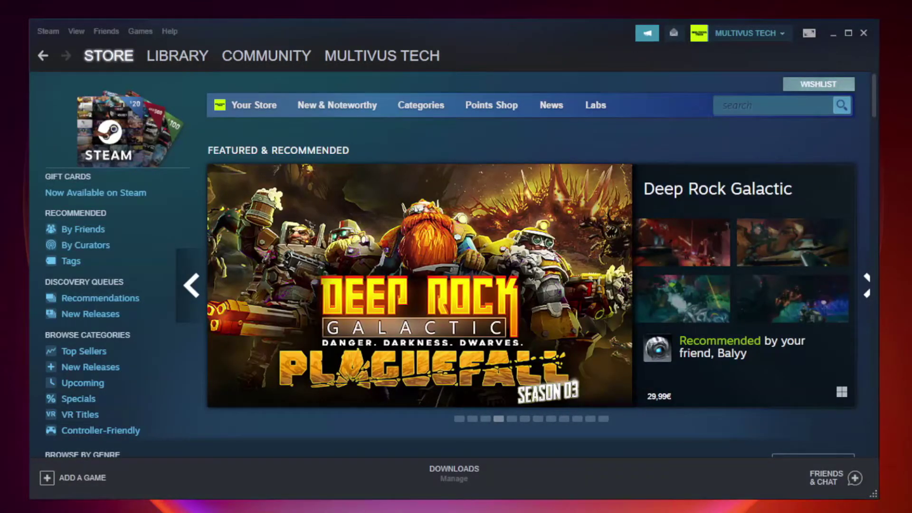
- From the Steam library, verify Unturned's game files under Properties > Local Files, validating all 9192 files
mouse_move(199, 60)
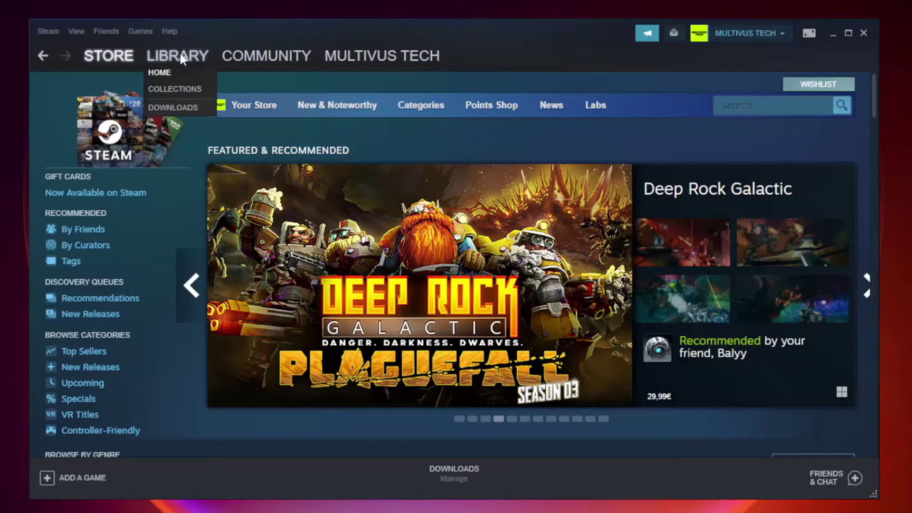
click(185, 61)
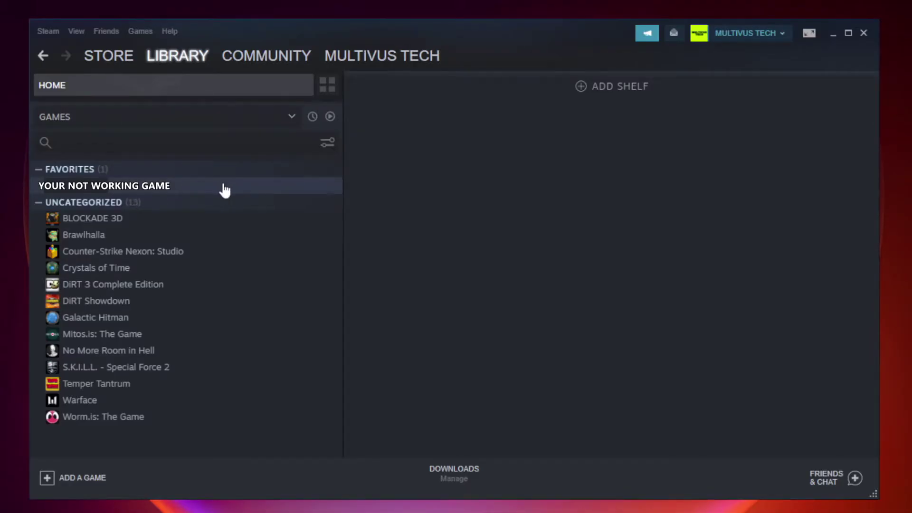
right_click(197, 189)
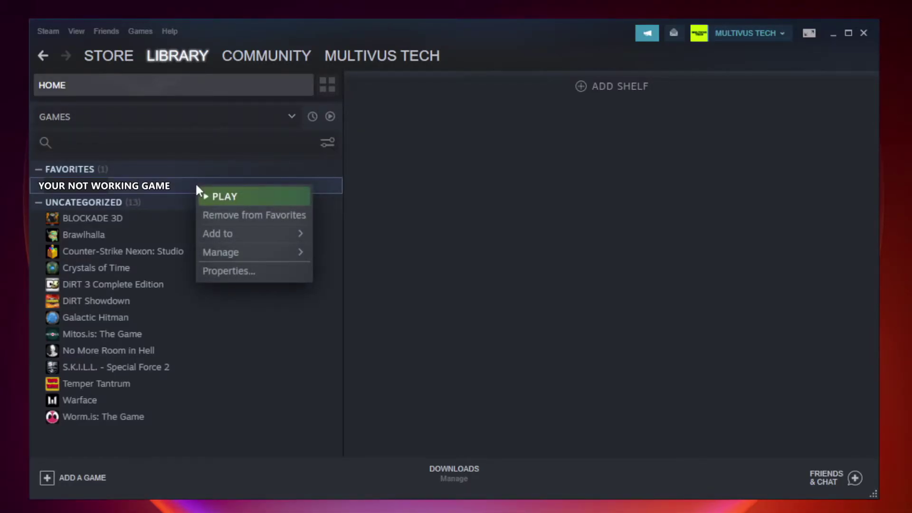
click(252, 273)
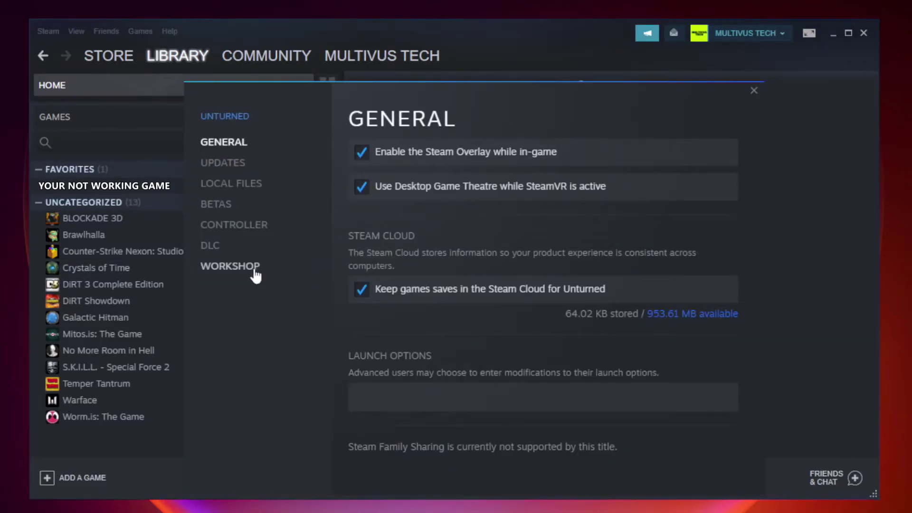
click(242, 189)
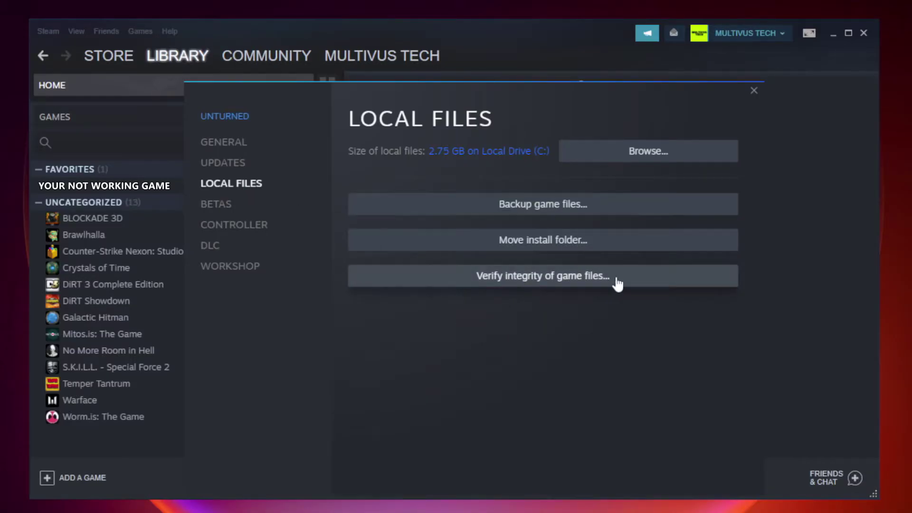
click(552, 284)
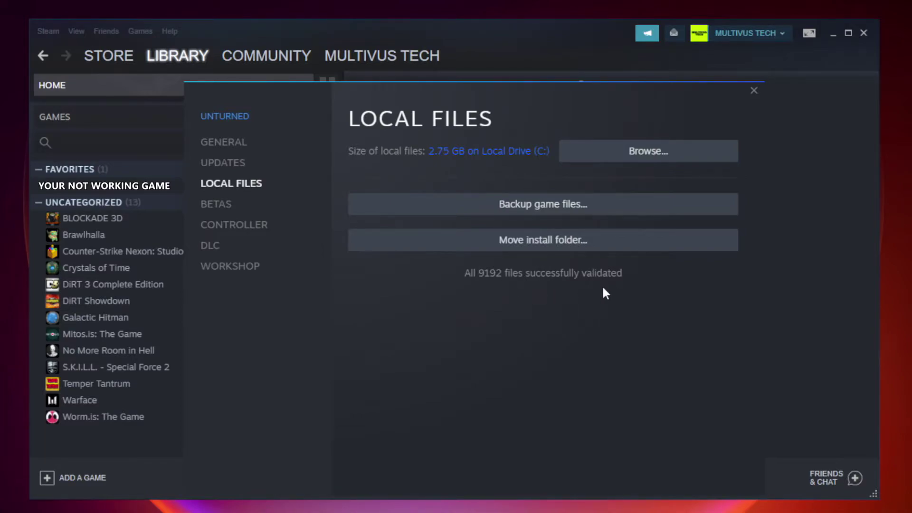
- Open the game's install folder and bring up the YOUR NOT WORKING GAME shortcut's Properties
click(651, 163)
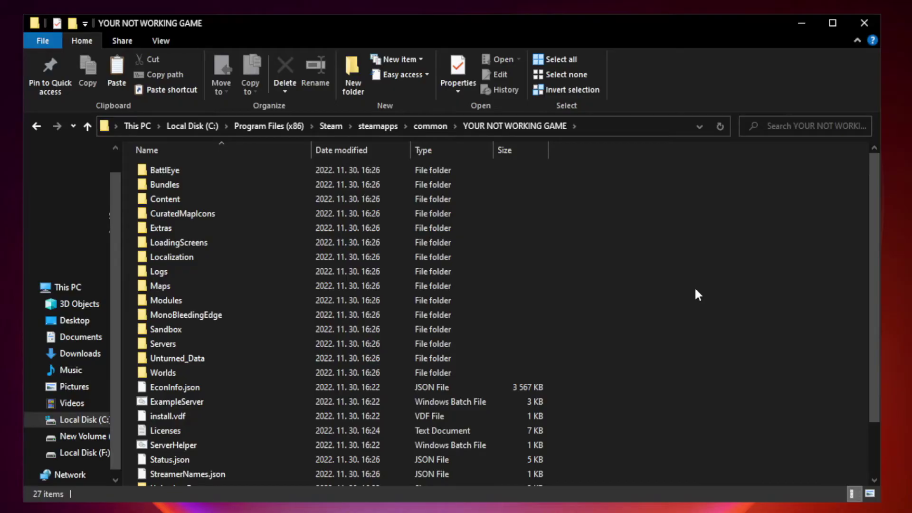
drag(875, 249, 877, 332)
click(363, 477)
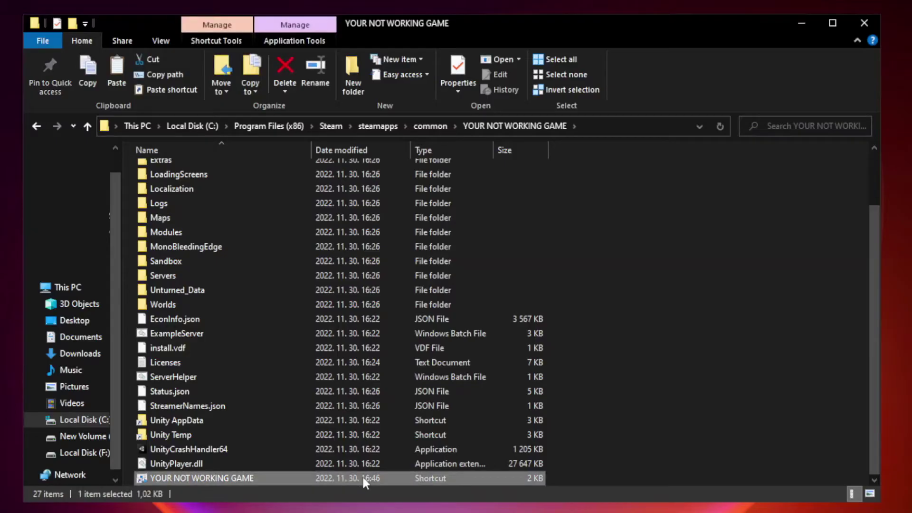
right_click(309, 479)
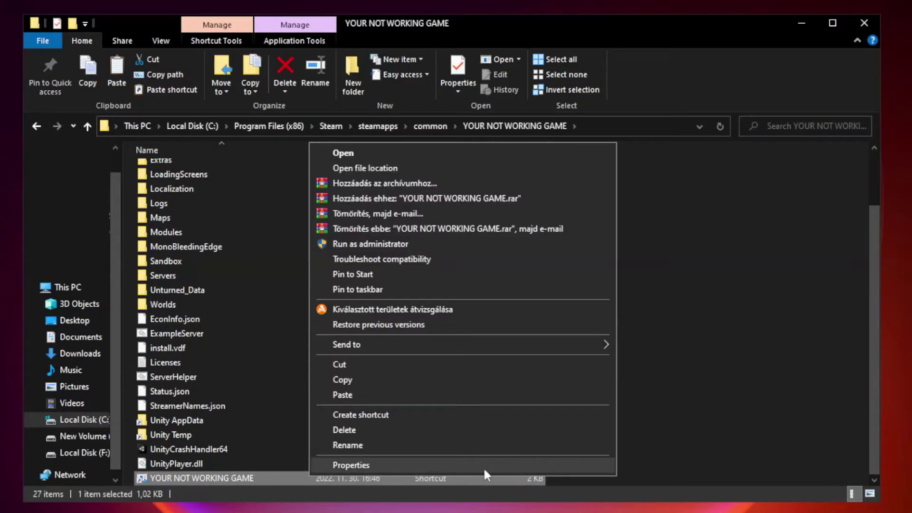
click(460, 465)
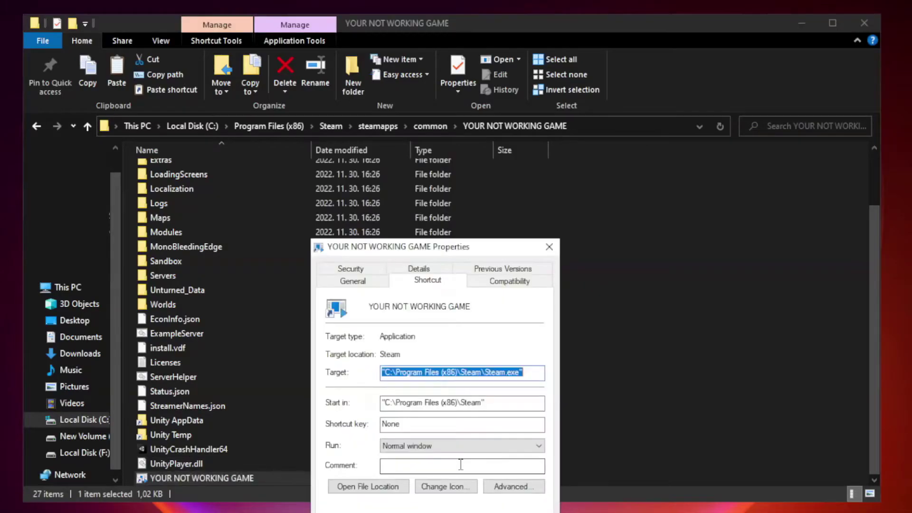
drag(453, 252, 453, 104)
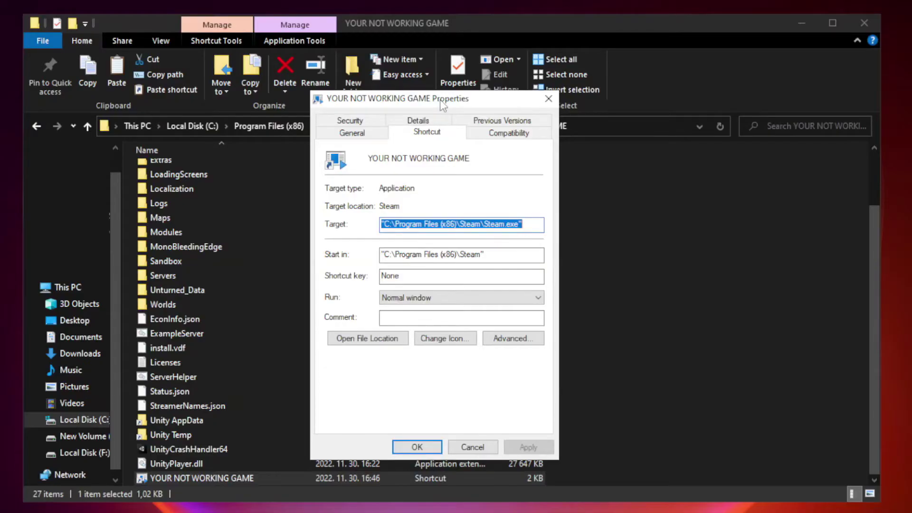
- Set Windows 8 compatibility mode, disable fullscreen optimizations, and run as administrator, then apply
click(507, 134)
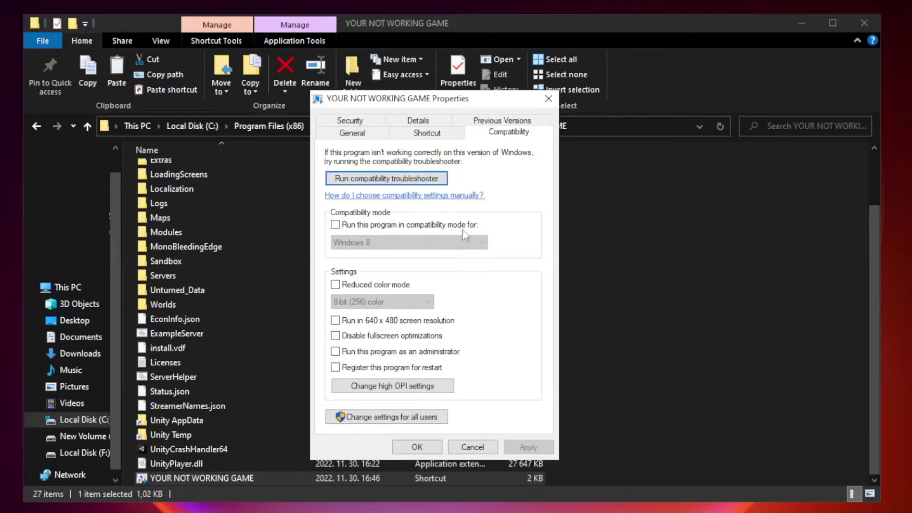
click(362, 226)
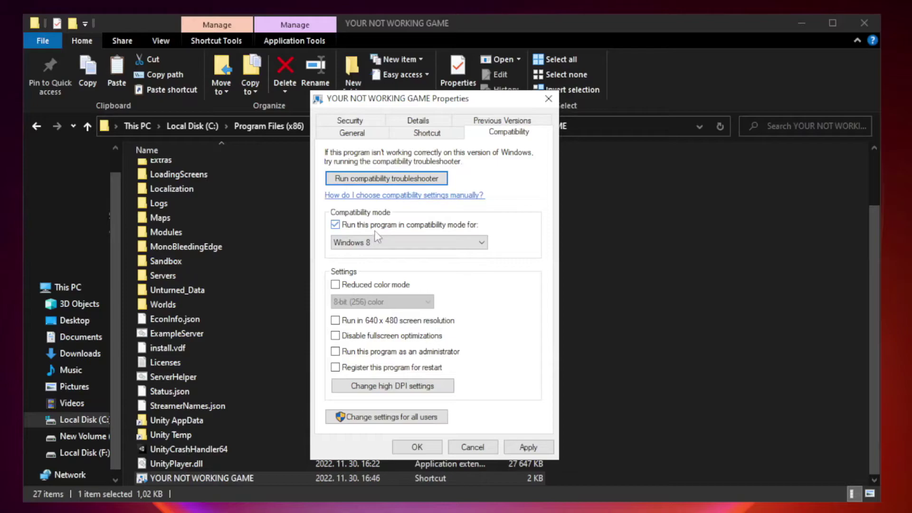
click(403, 243)
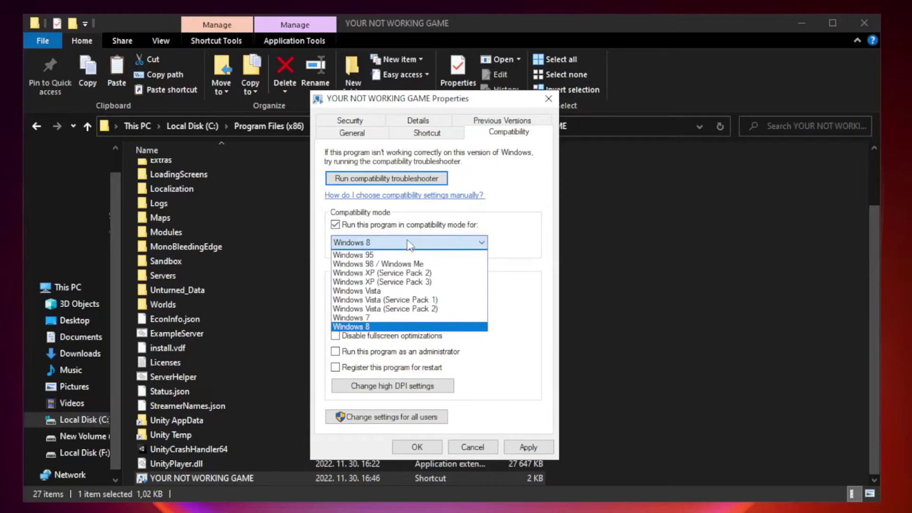
click(385, 327)
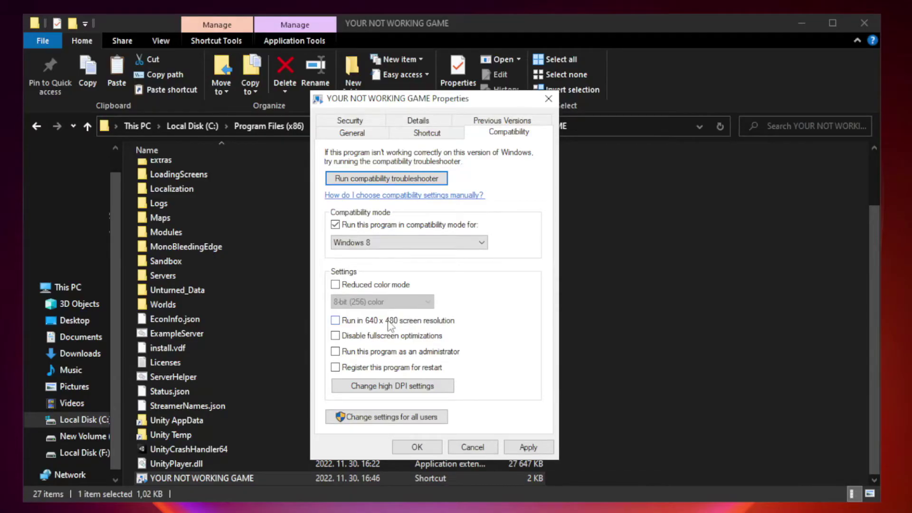
click(358, 338)
click(357, 352)
click(534, 450)
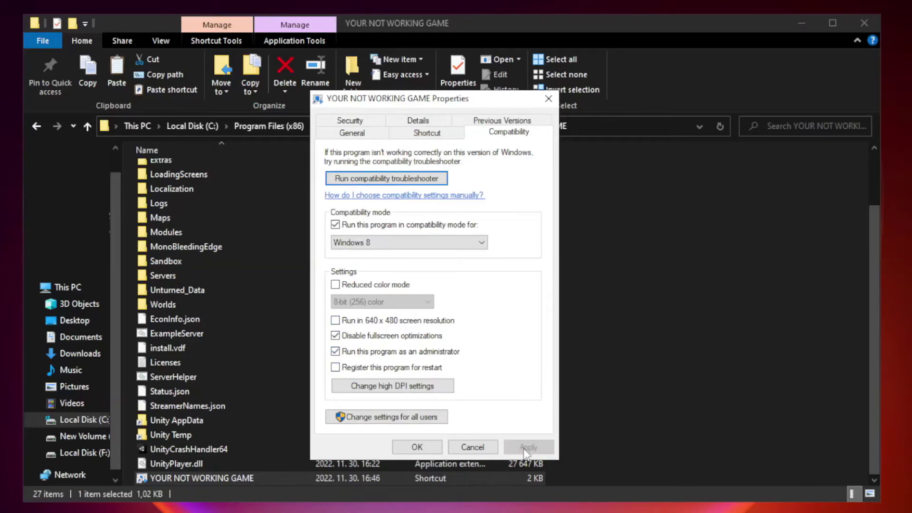
click(417, 448)
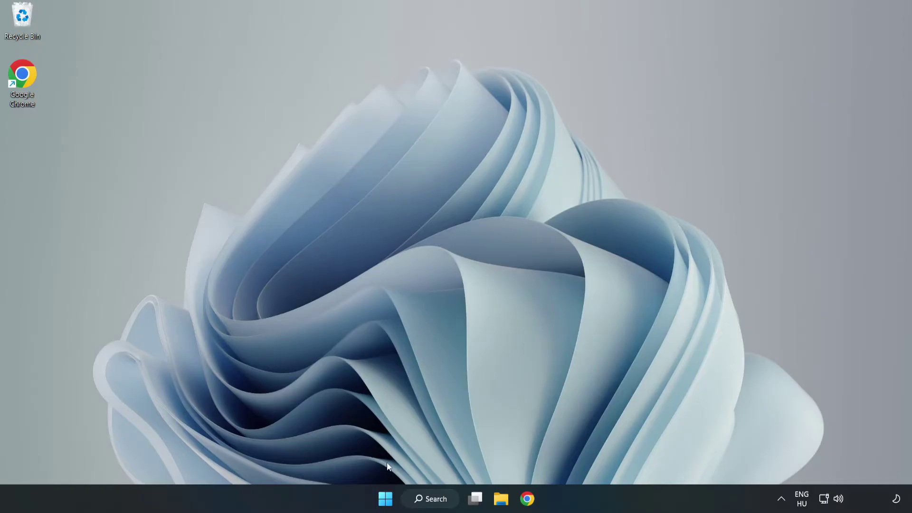
- In Task Manager's Startup tab, disable Cortana, Microsoft Edge, Microsoft Teams and Phone Link
right_click(386, 501)
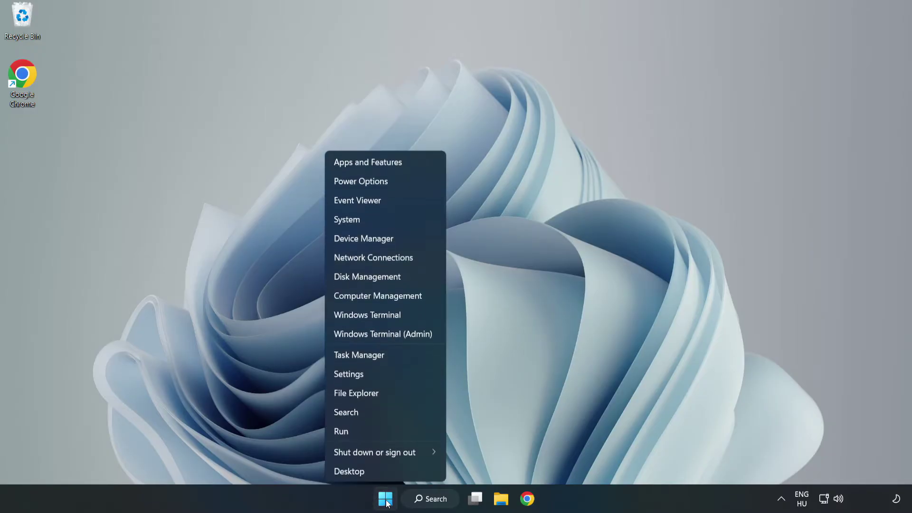
click(384, 355)
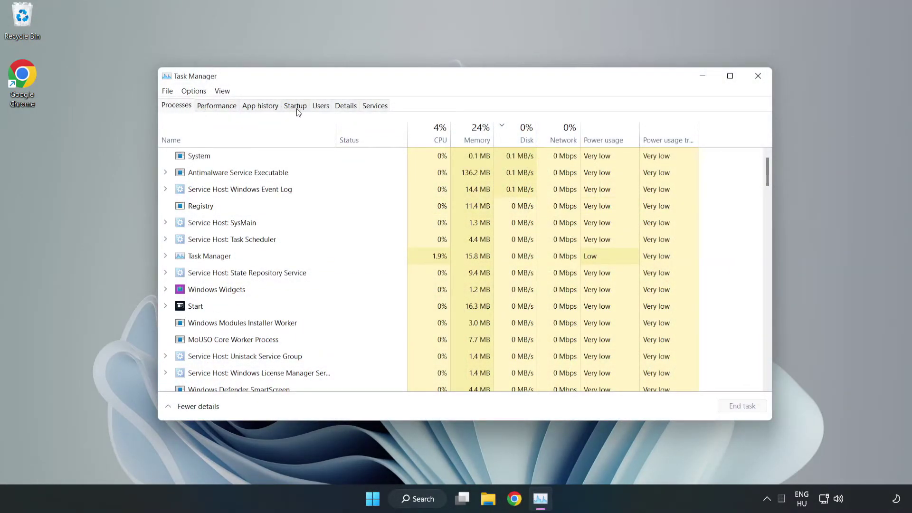
click(296, 108)
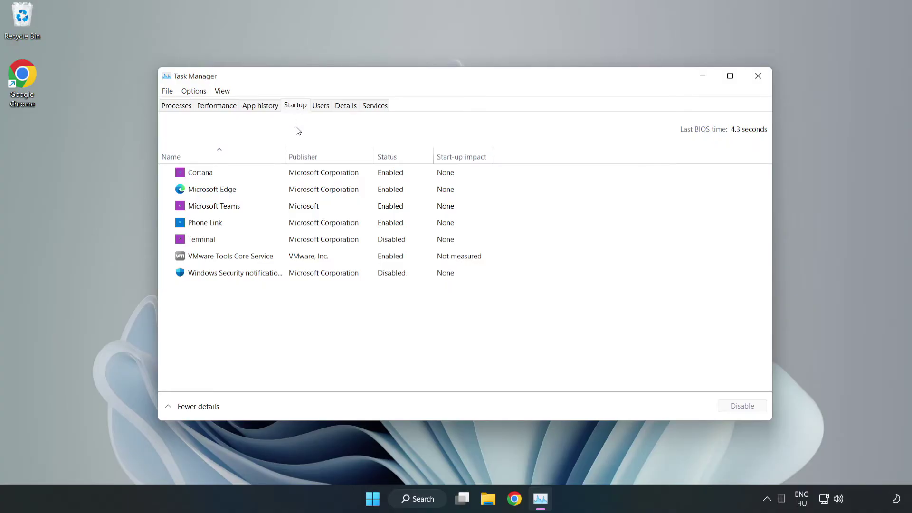
click(740, 405)
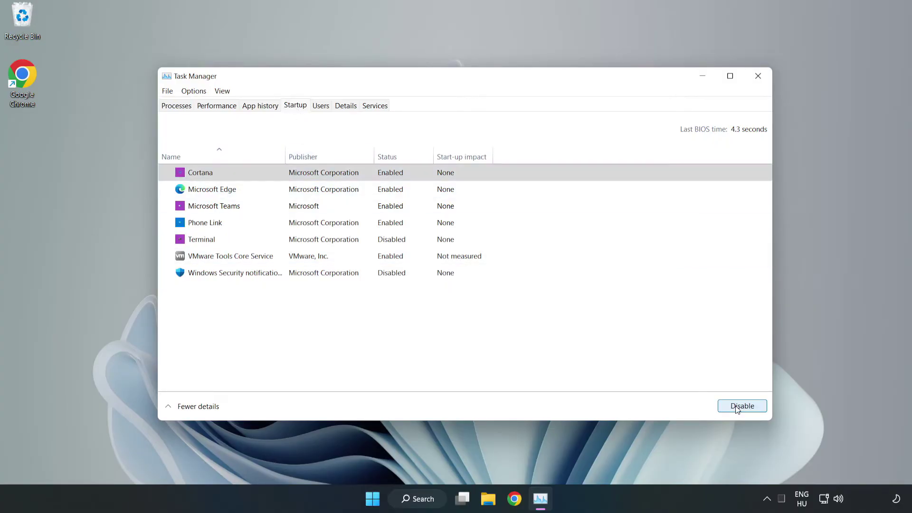
click(394, 187)
click(740, 405)
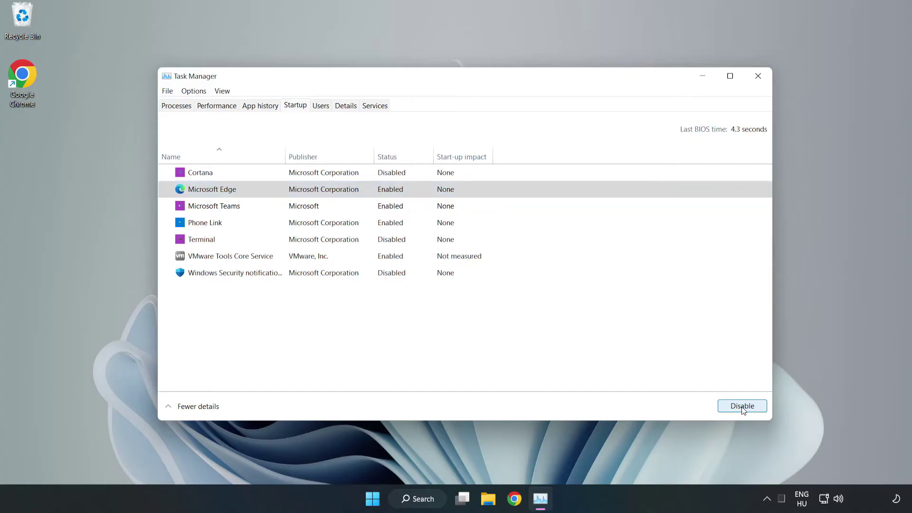
click(328, 209)
click(740, 407)
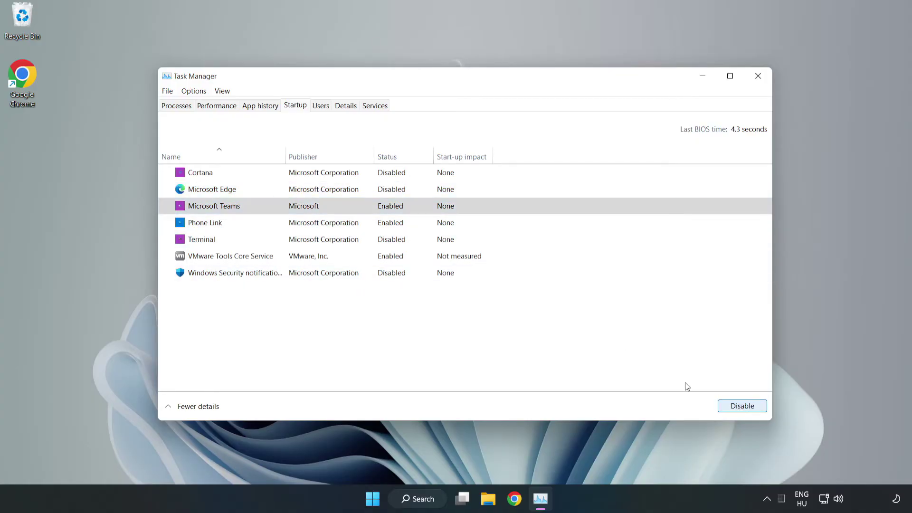
click(304, 226)
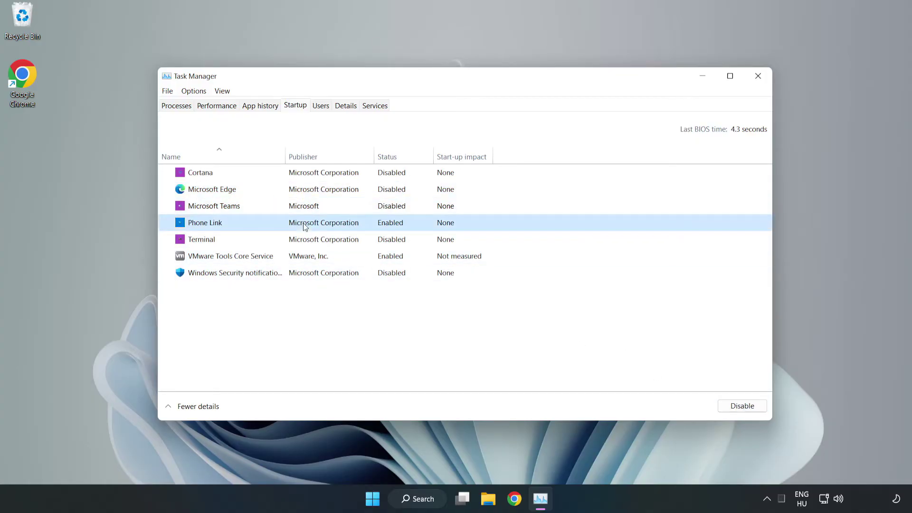
click(758, 408)
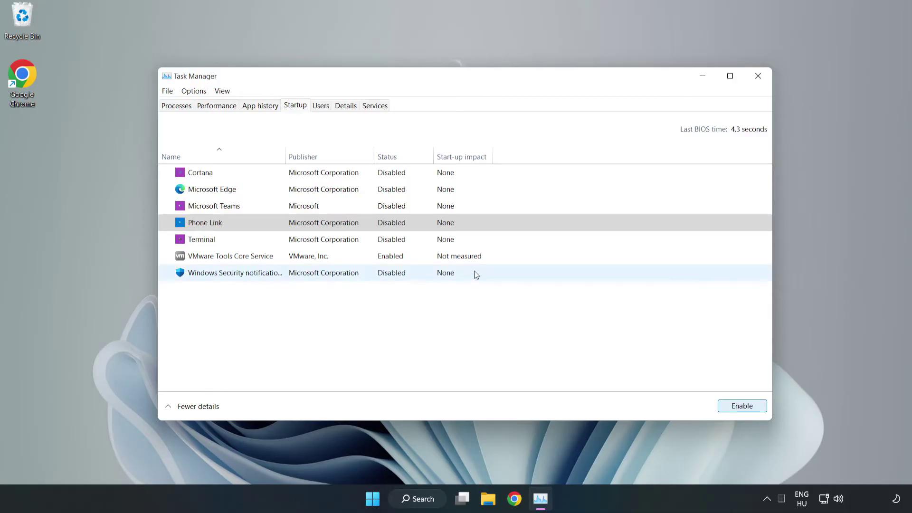
- Close Task Manager, launch Windows Security via a 'security' search, and view Virus & threat protection
click(758, 77)
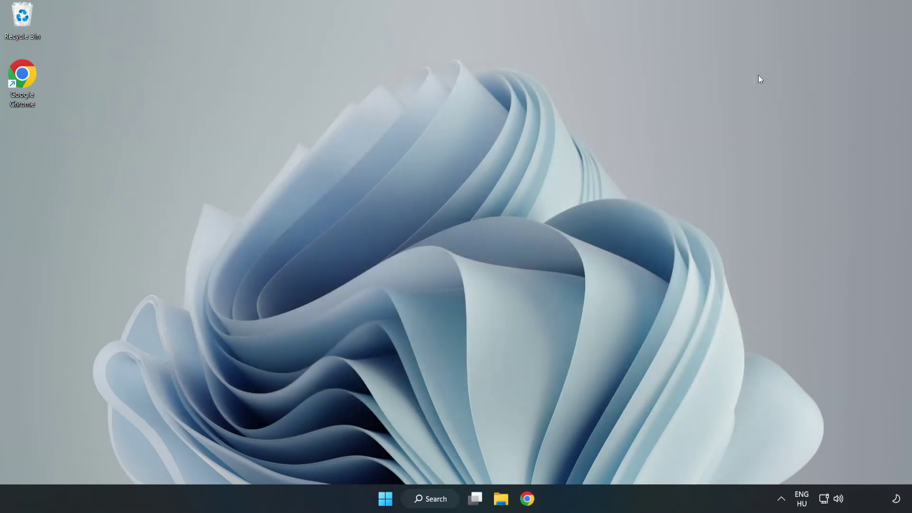
click(437, 502)
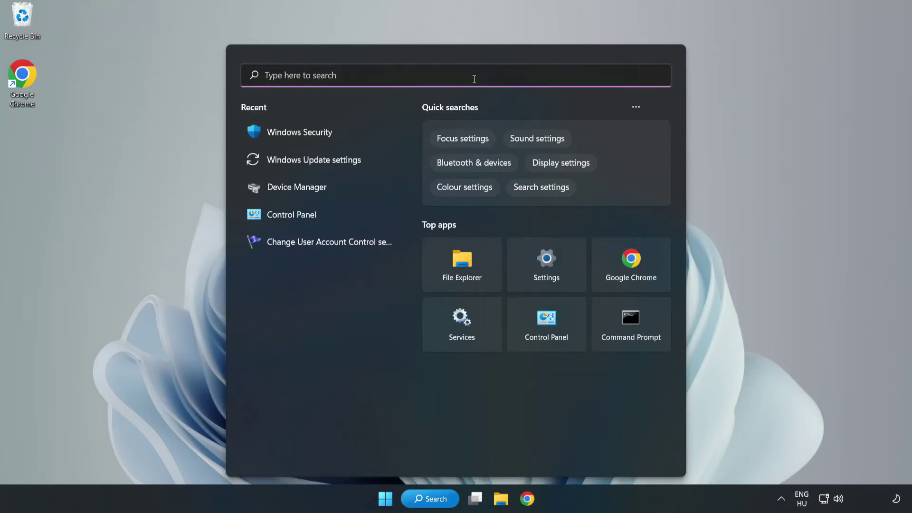
text(sec)
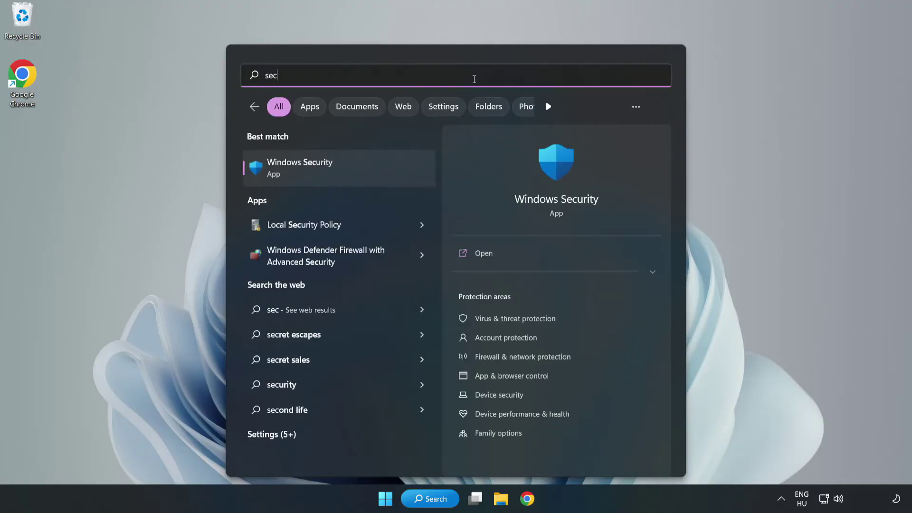
text(urity)
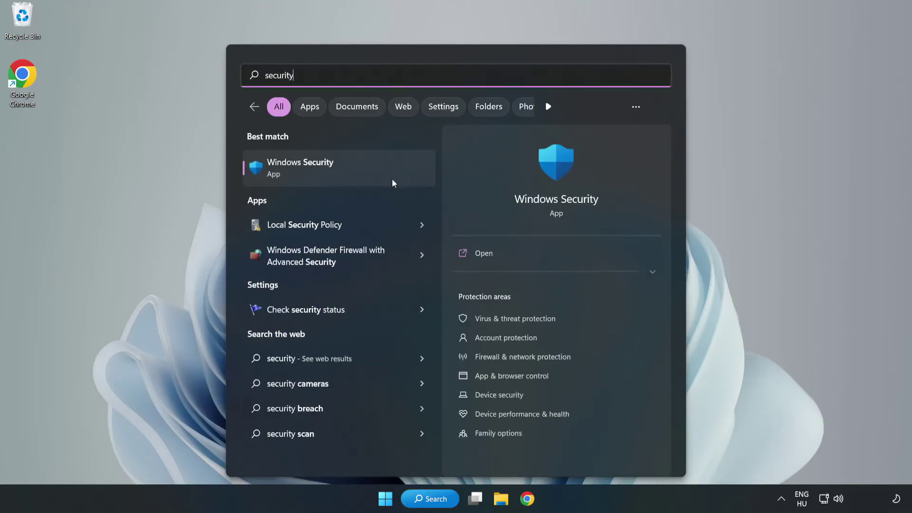
click(331, 174)
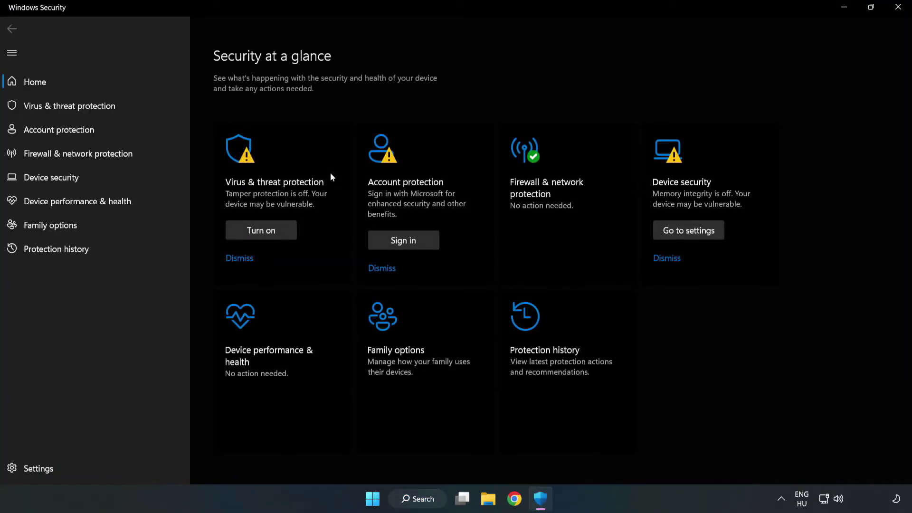
click(58, 109)
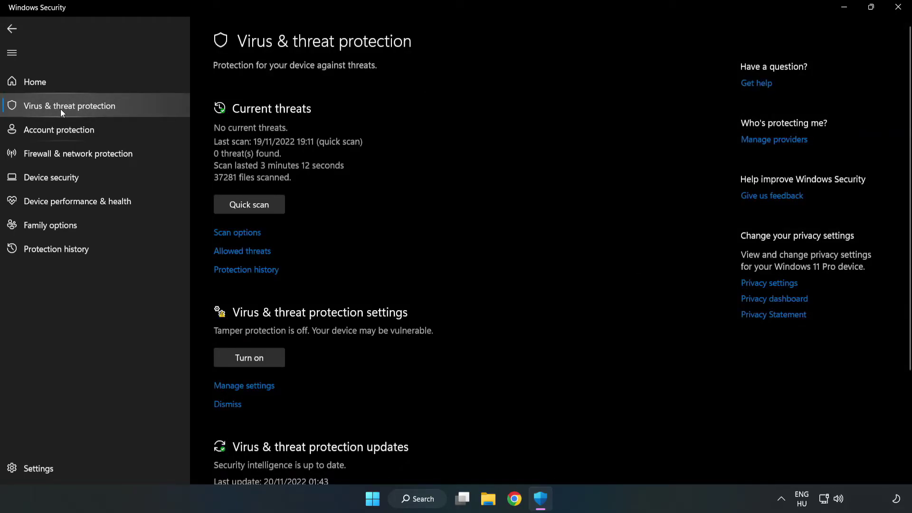
scroll(475, 185, down, 2)
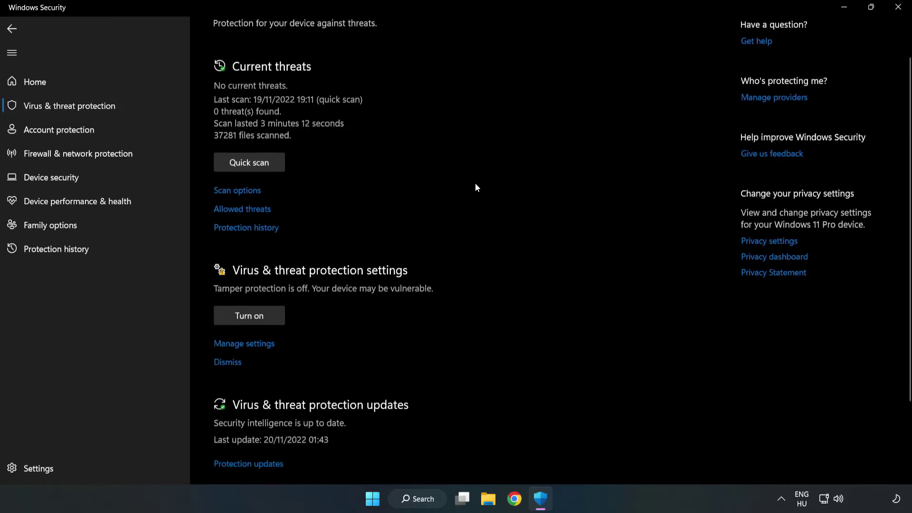
scroll(476, 188, down, 3)
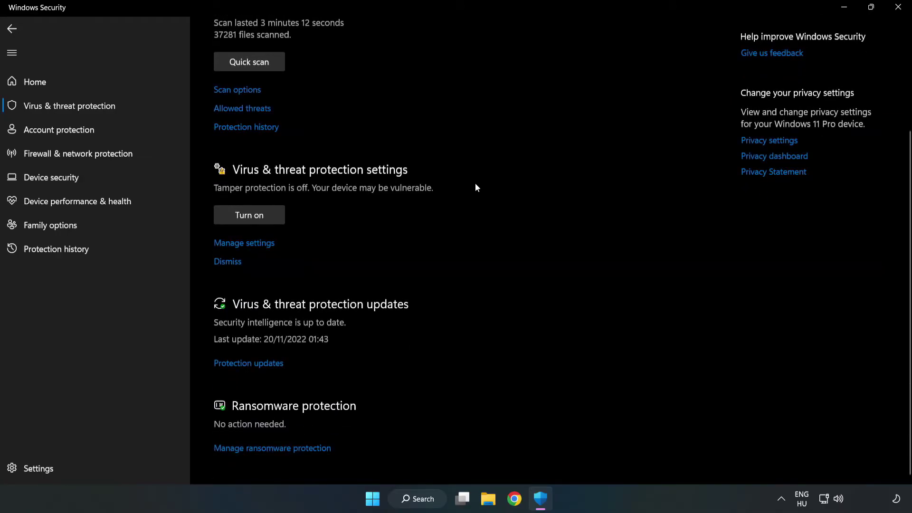
- Go through Manage settings to Add or remove exclusions and choose Add an exclusion
click(237, 243)
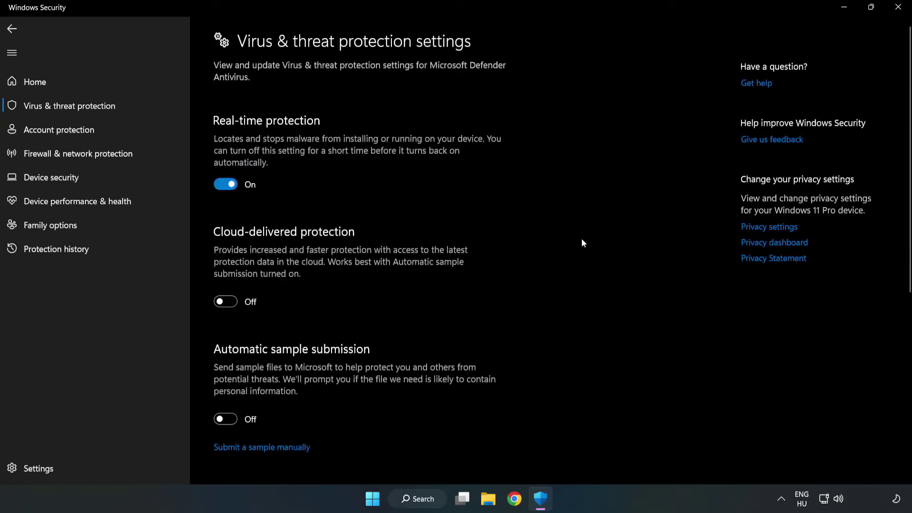
scroll(582, 239, down, 7)
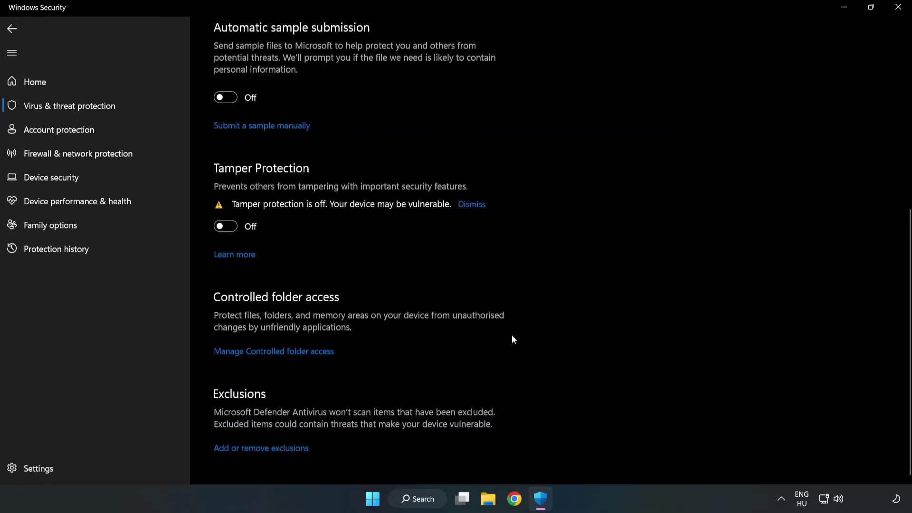
click(257, 448)
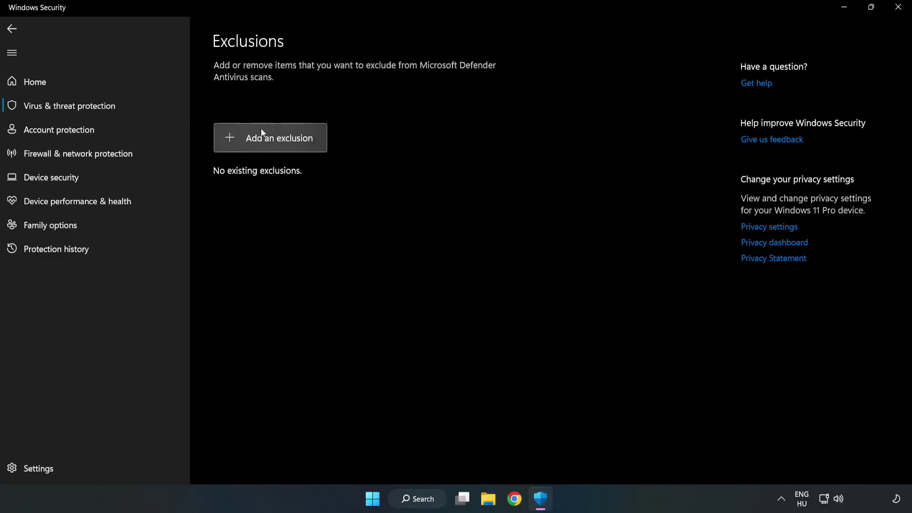
click(279, 142)
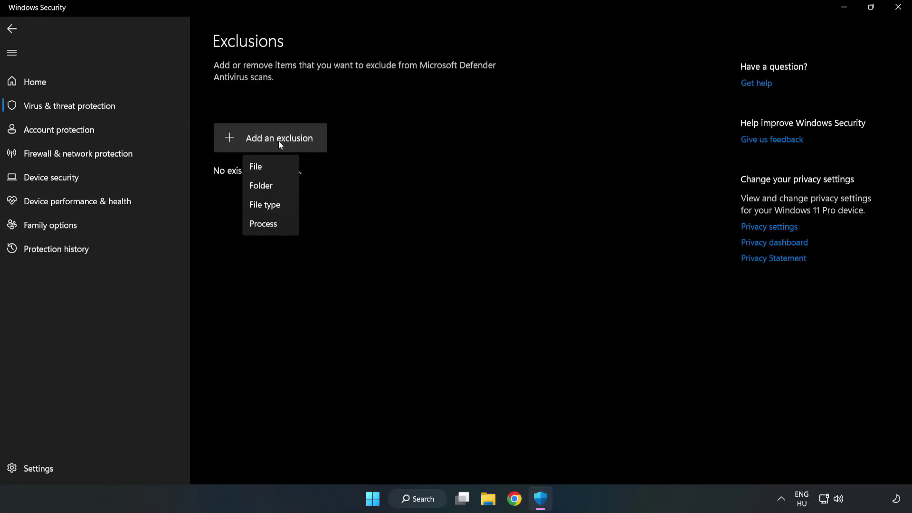
- Add a File exclusion for the NOT WORKING APP shortcut in C:\Program Files (x86)\NOT WORKING APP
click(260, 169)
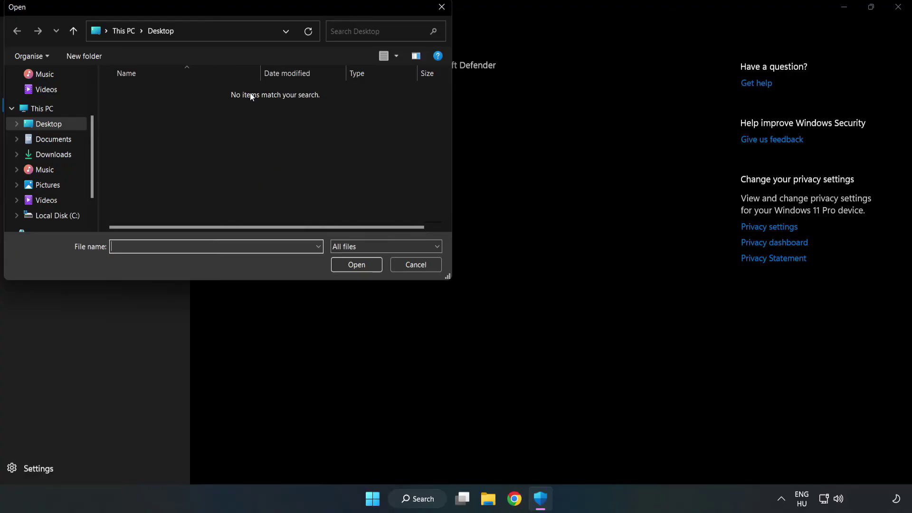
drag(246, 12, 420, 104)
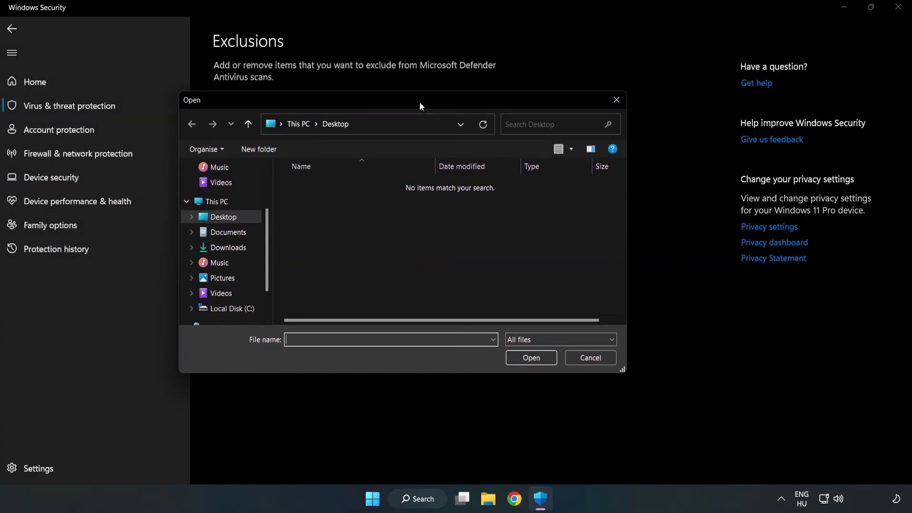
click(232, 308)
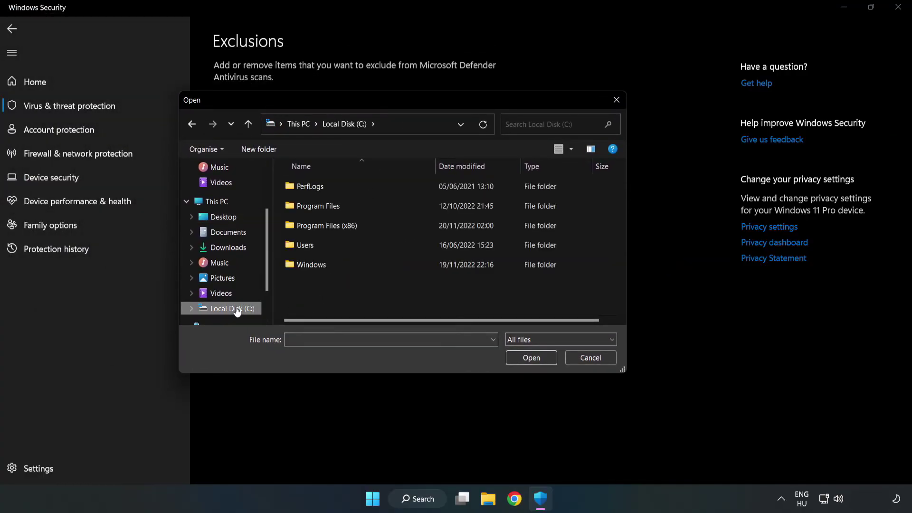
double_click(358, 227)
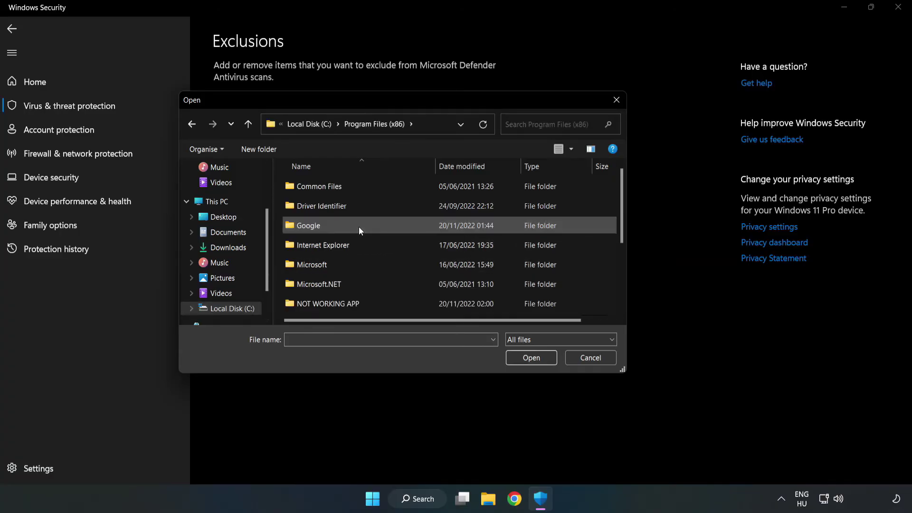
double_click(358, 303)
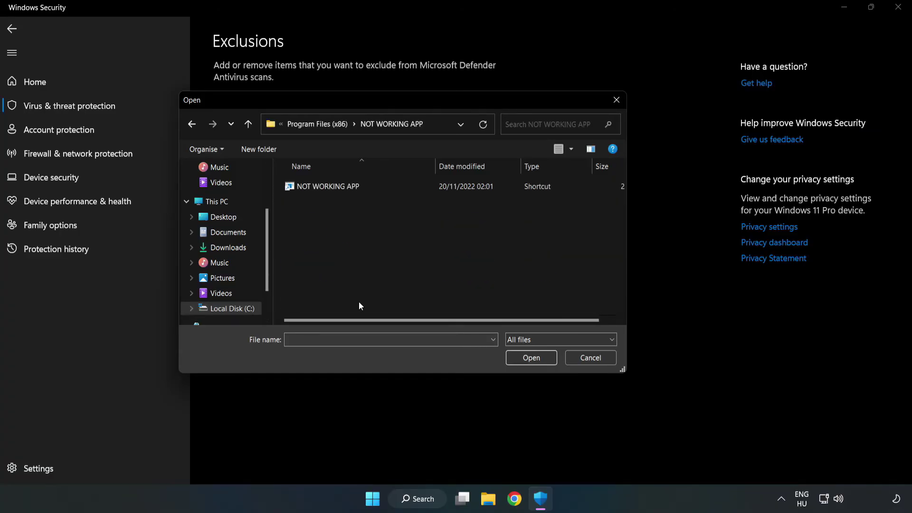
click(321, 185)
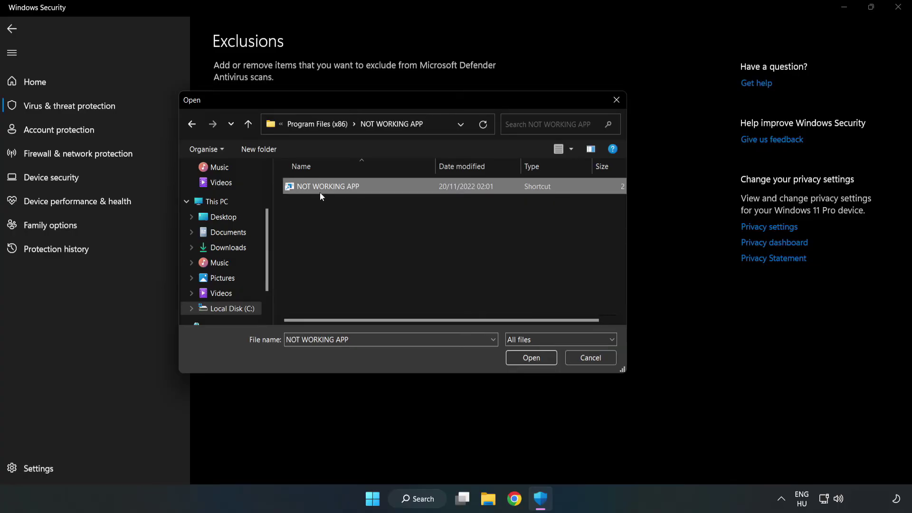
click(530, 358)
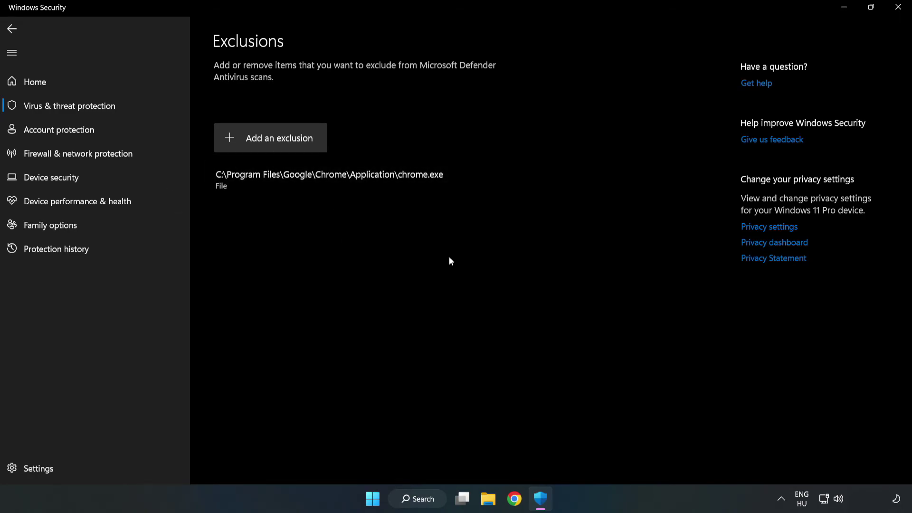
- Close Windows Security and bring up the Start menu's power options showing Restart
click(897, 12)
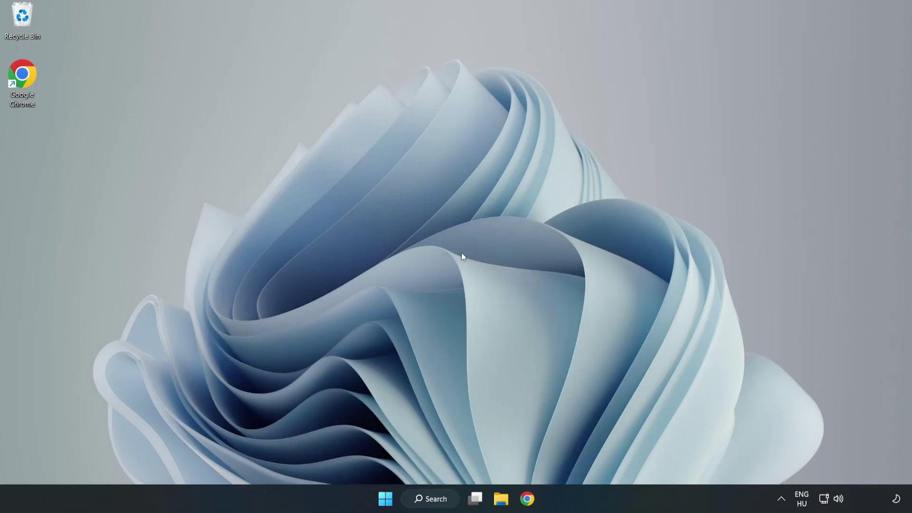
click(385, 499)
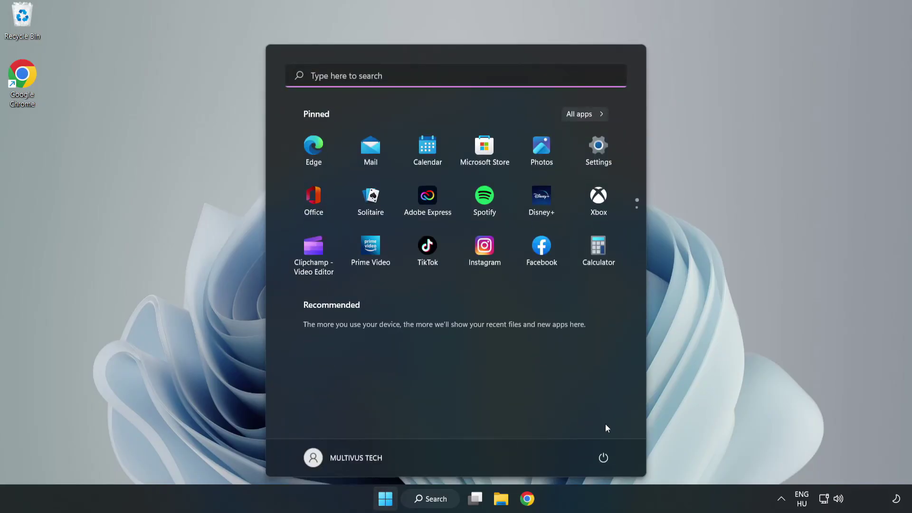
click(603, 458)
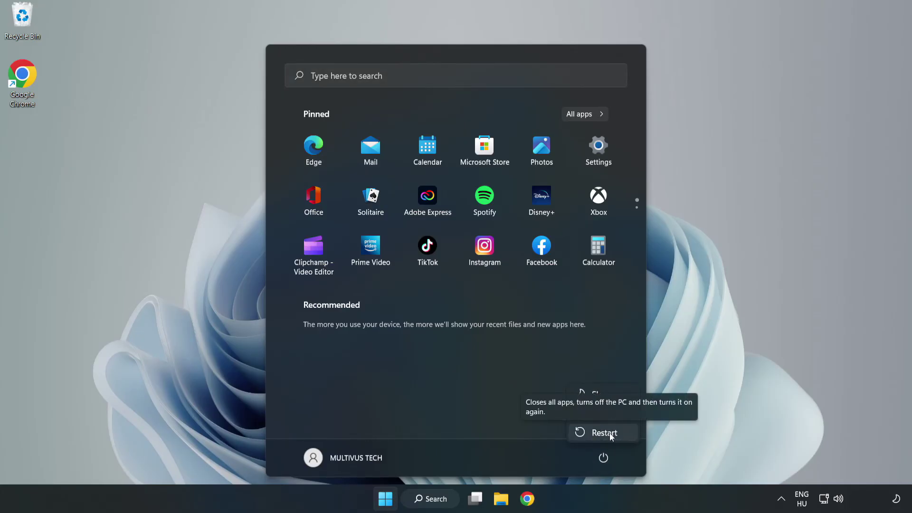